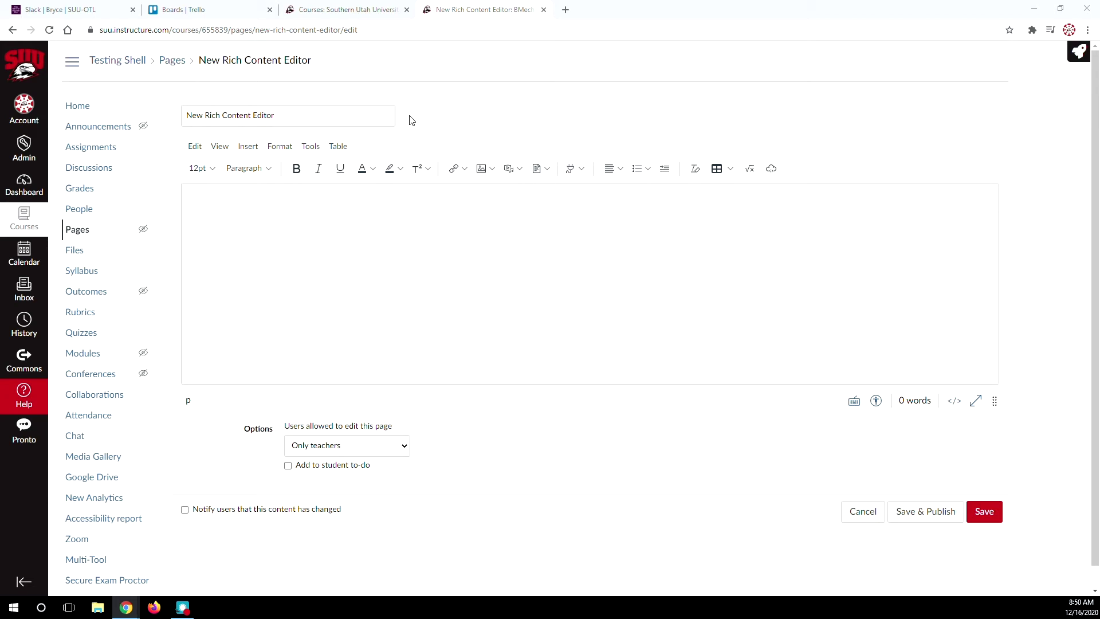
# Open and close the font size and Paragraph style dropdowns
pyautogui.click(211, 169)
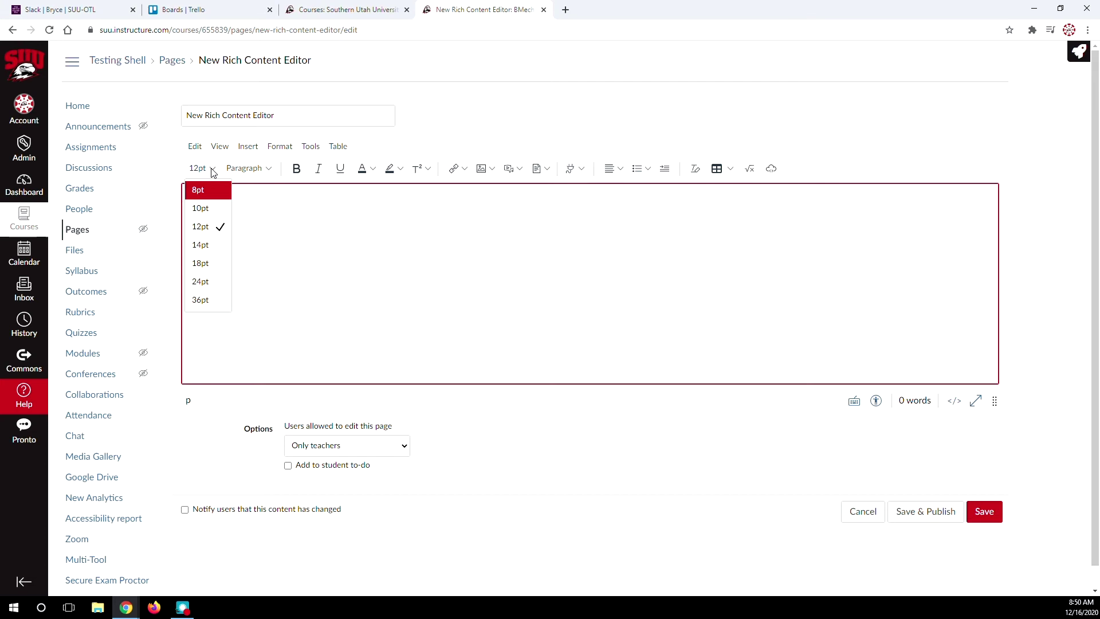
pyautogui.click(211, 172)
pyautogui.click(274, 172)
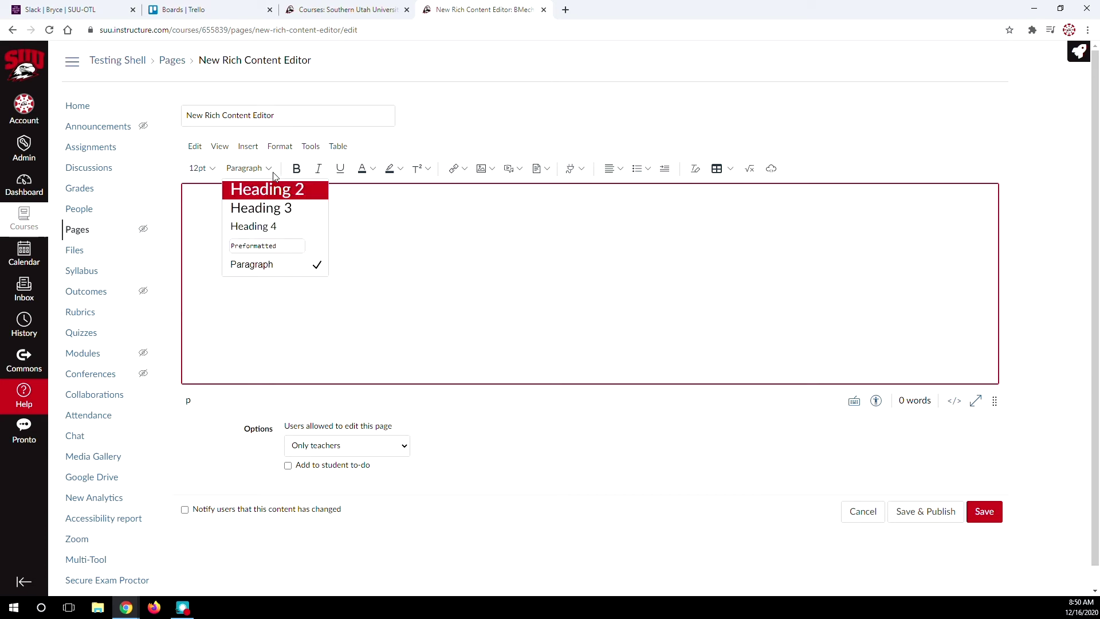
pyautogui.click(273, 174)
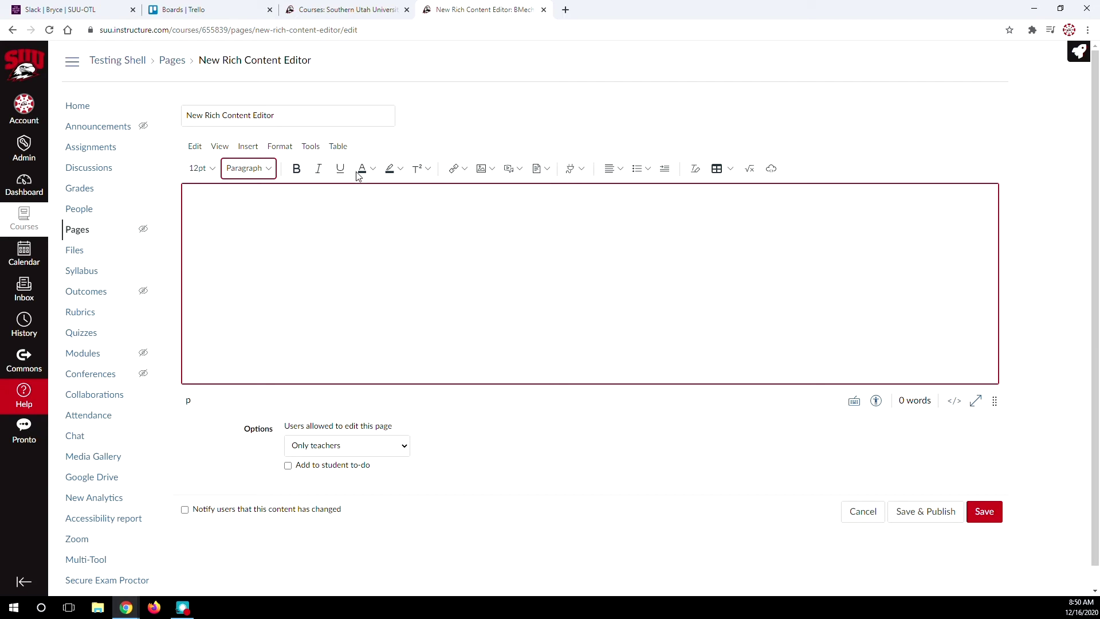
# Browse the text colour, highlight colour and superscript/subscript dropdowns, leaving the body empty
pyautogui.click(376, 175)
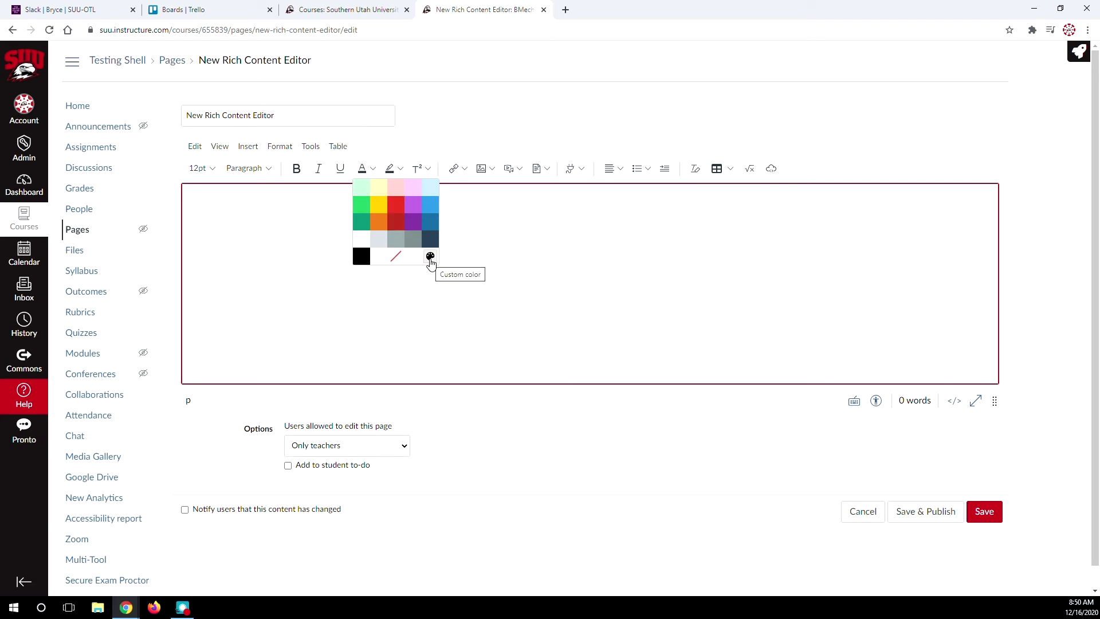
pyautogui.click(401, 170)
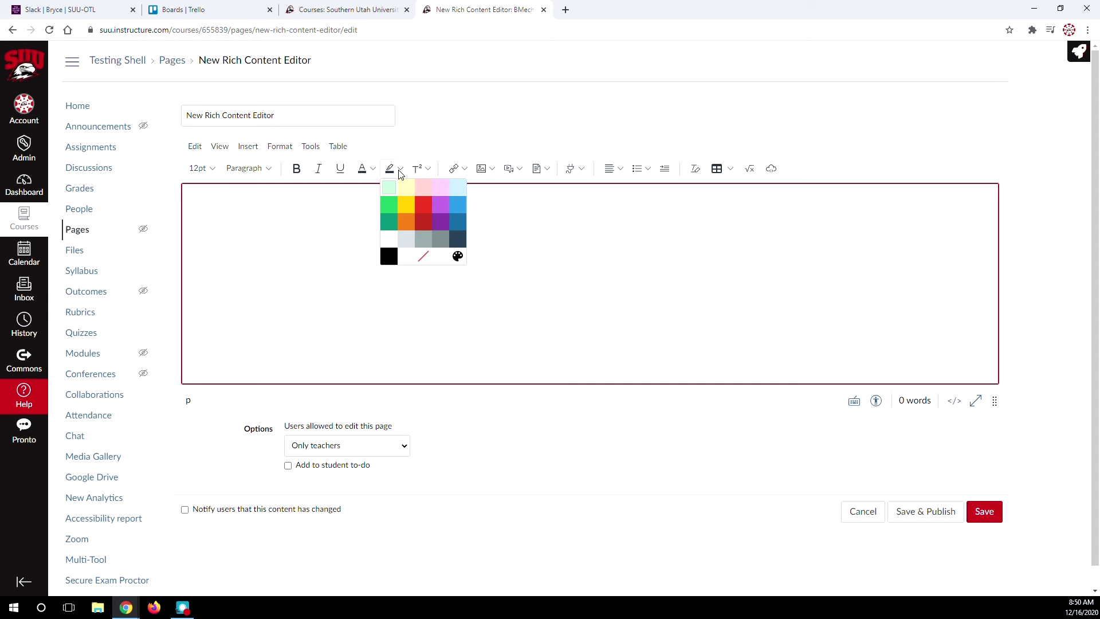
pyautogui.click(430, 172)
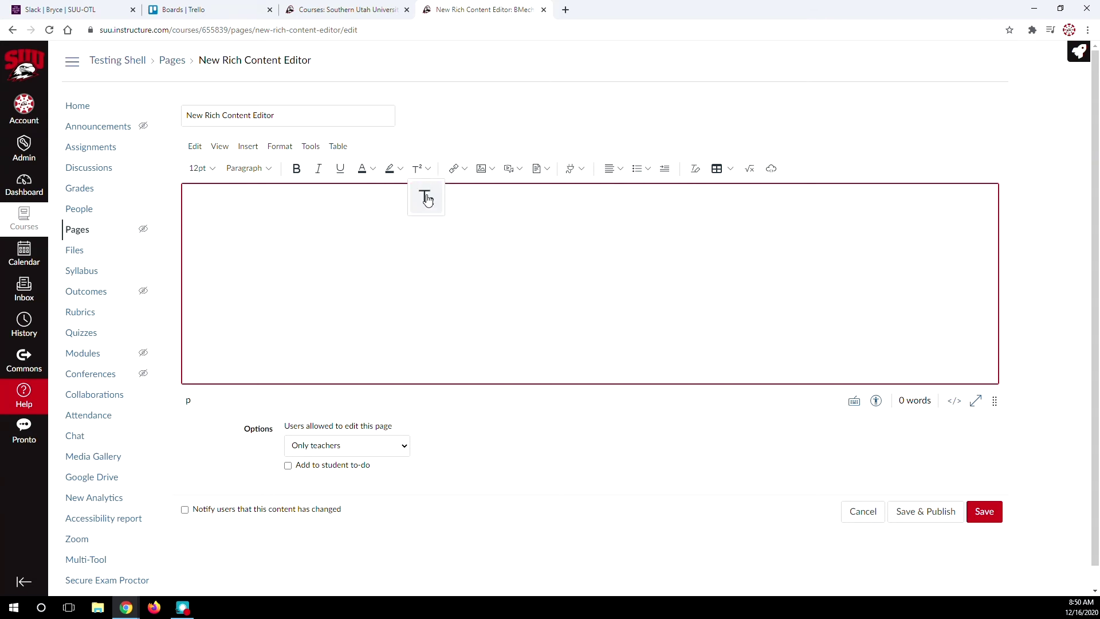
pyautogui.click(434, 171)
# Open the External Links form and close it without adding a link
pyautogui.click(465, 170)
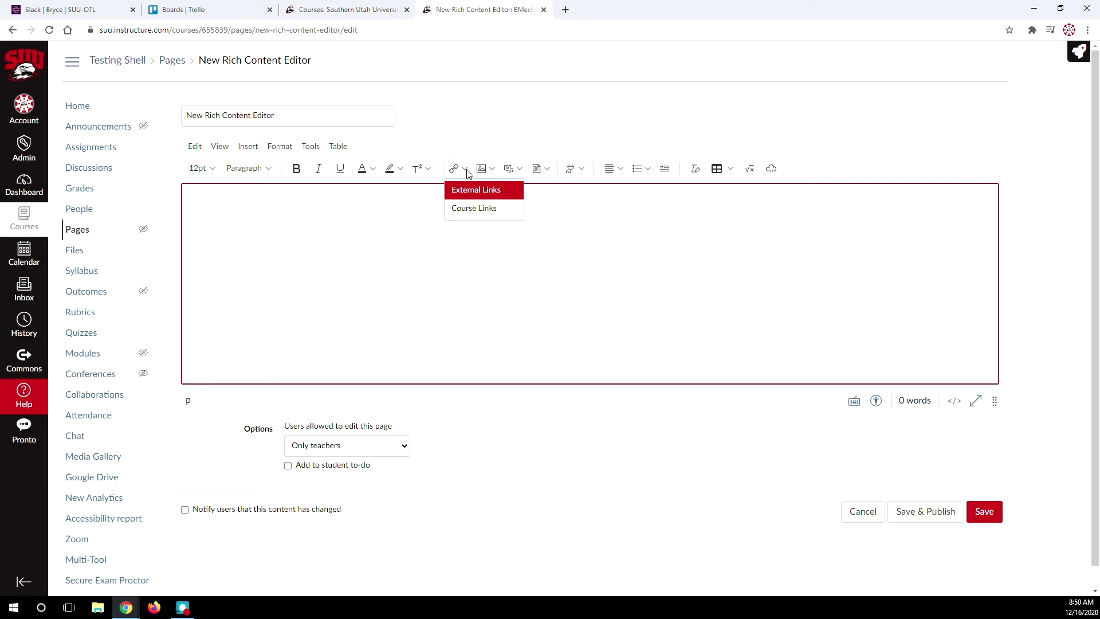
pyautogui.click(466, 194)
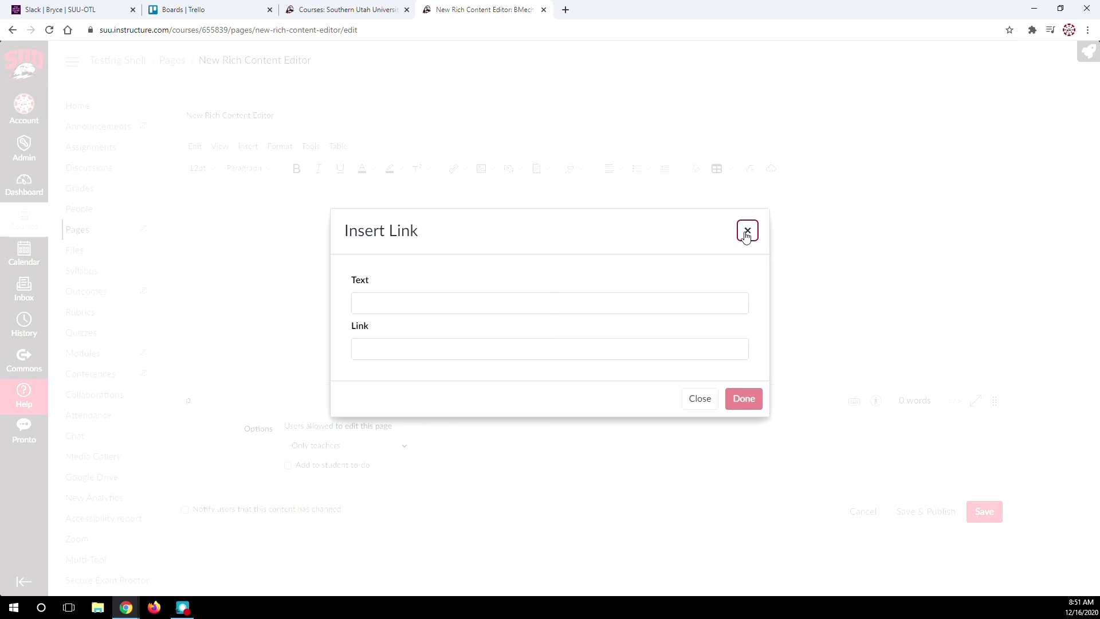
pyautogui.click(747, 230)
# Browse Course Links, collapsing Pages and expanding Quizzes to show two Unnamed Quiz items
pyautogui.click(465, 169)
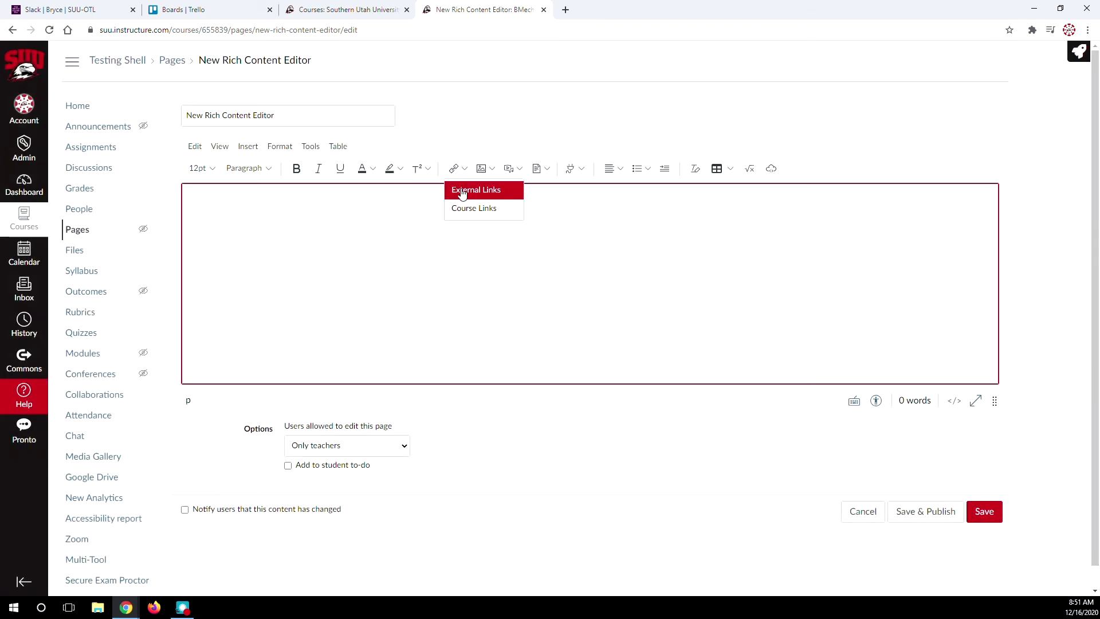
pyautogui.click(462, 210)
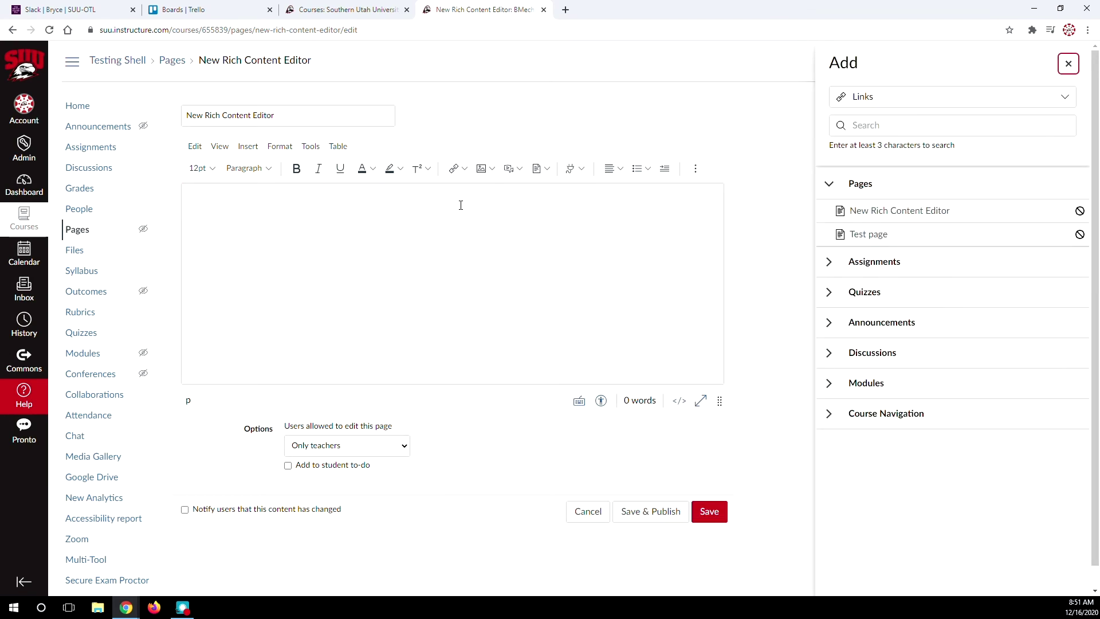
pyautogui.click(1066, 99)
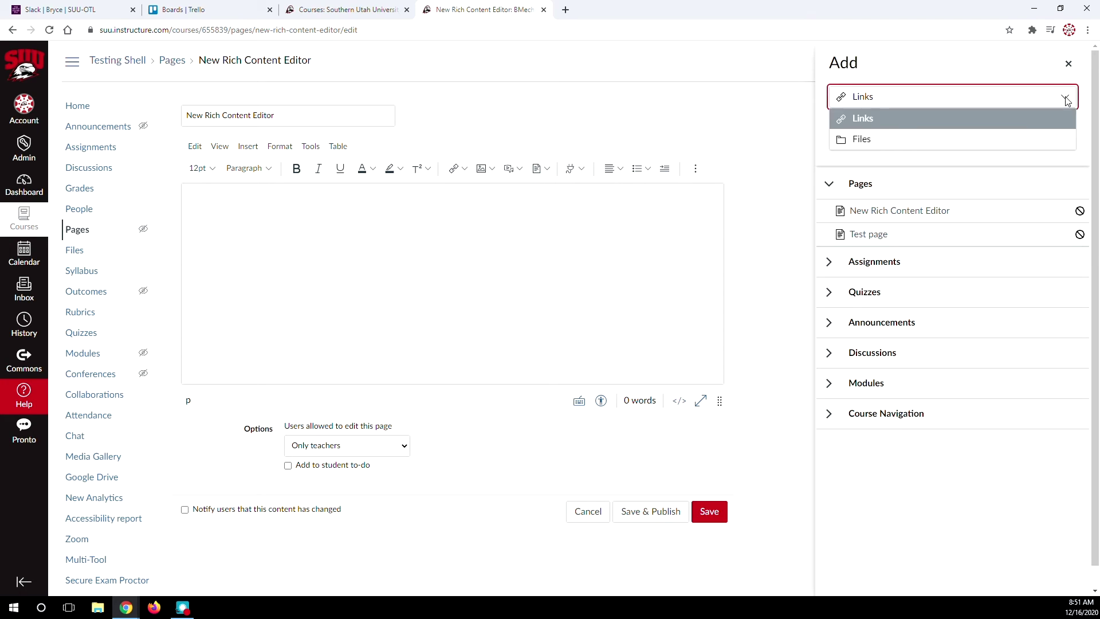
pyautogui.click(1066, 98)
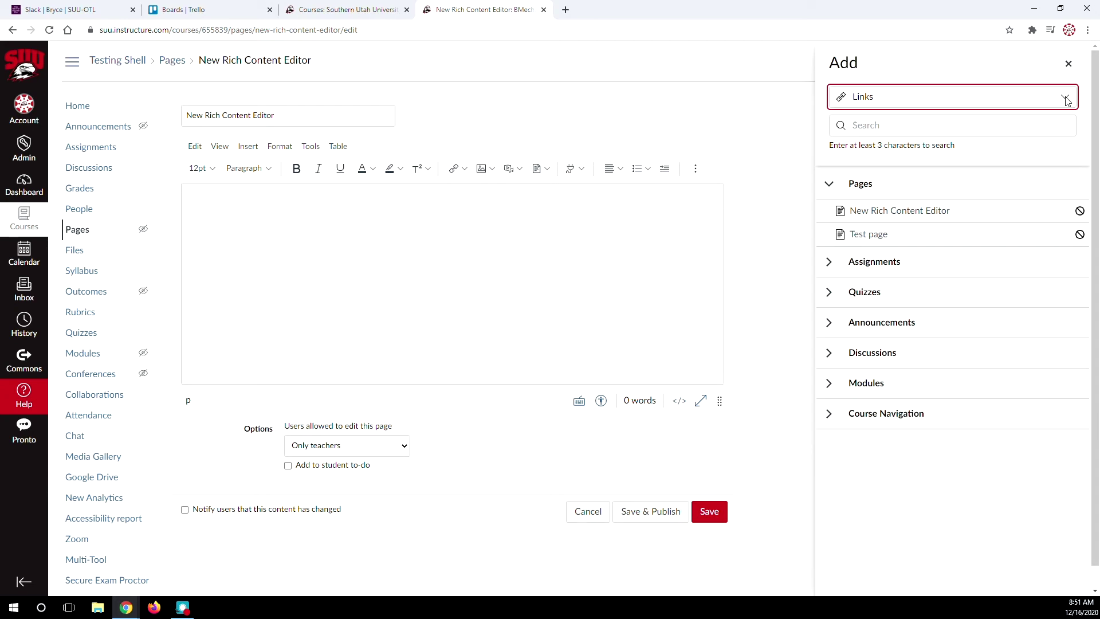
pyautogui.click(828, 191)
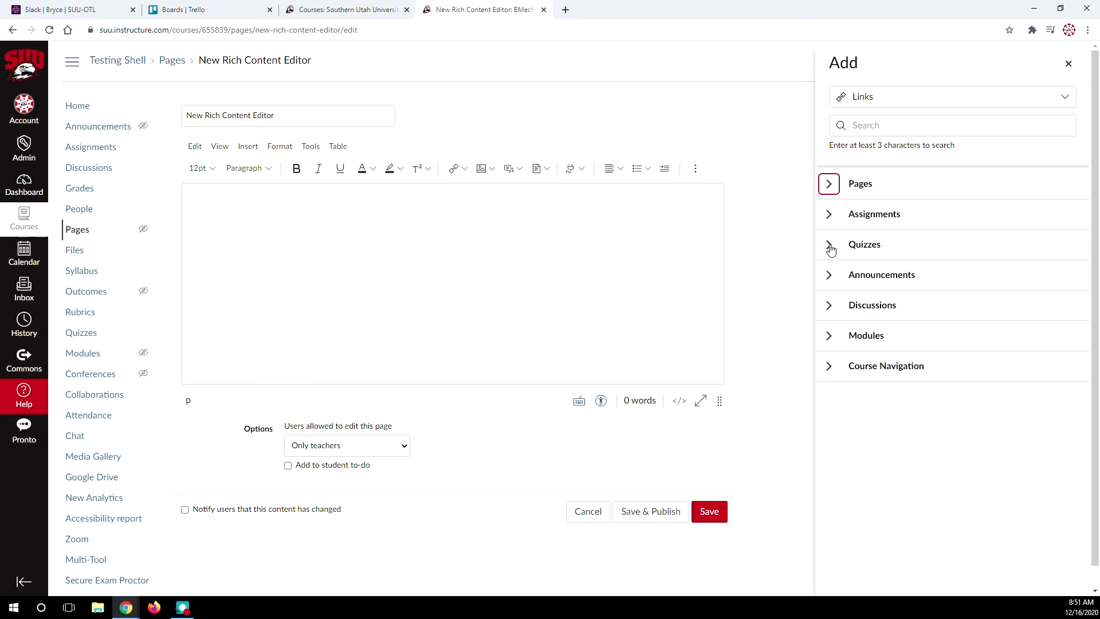
pyautogui.click(830, 246)
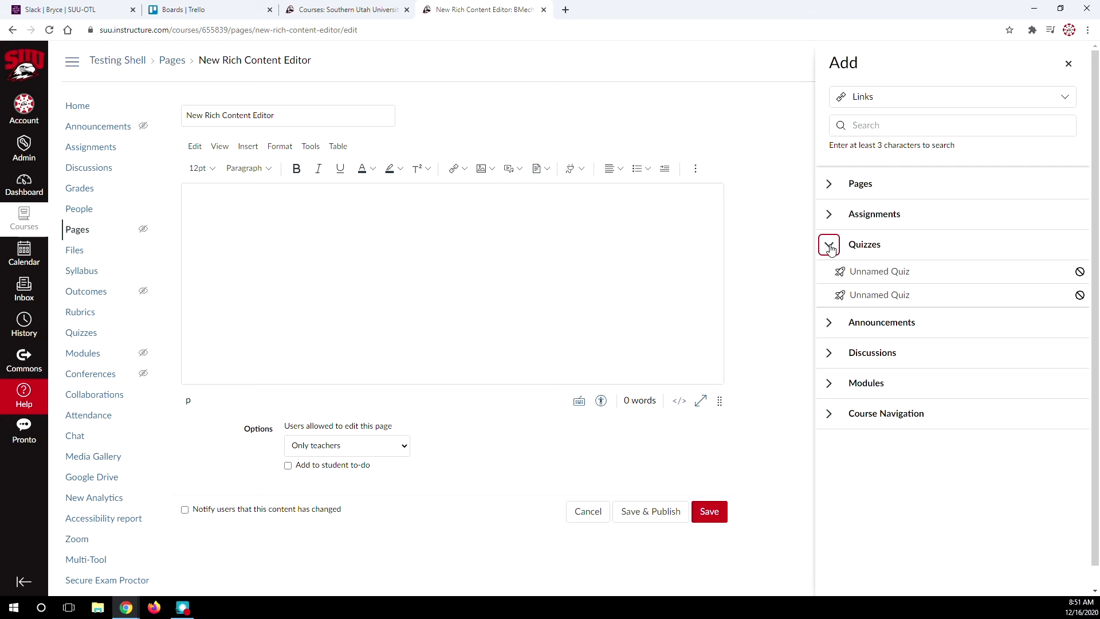
# Close the links panel, preview Upload Image's Unsplash and URL tabs, then reopen the image choices
pyautogui.click(1068, 63)
pyautogui.click(492, 169)
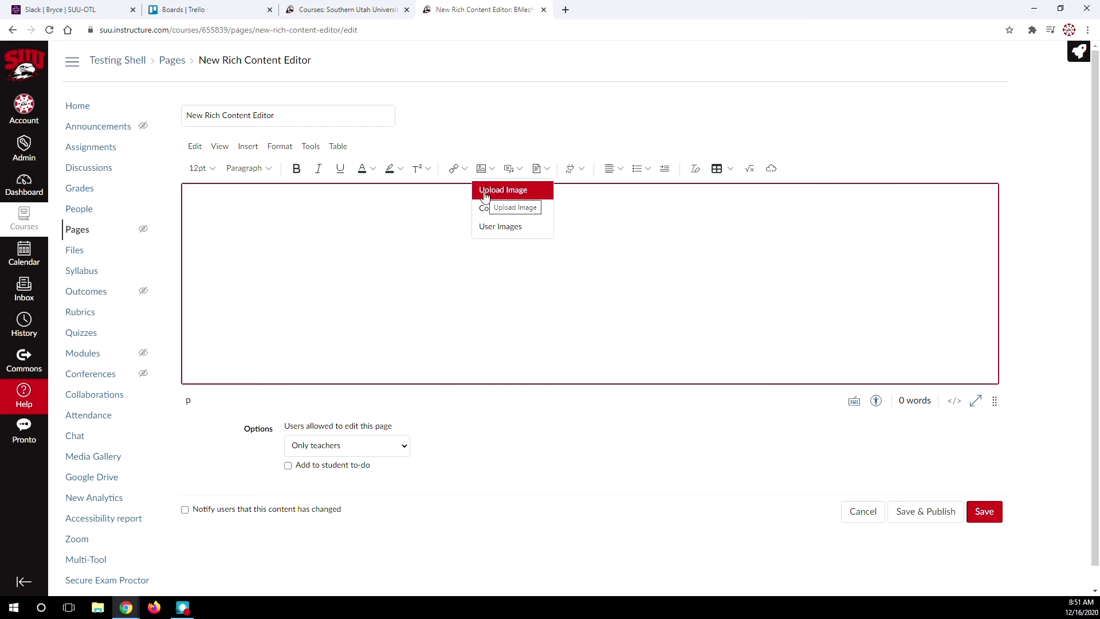
pyautogui.click(485, 194)
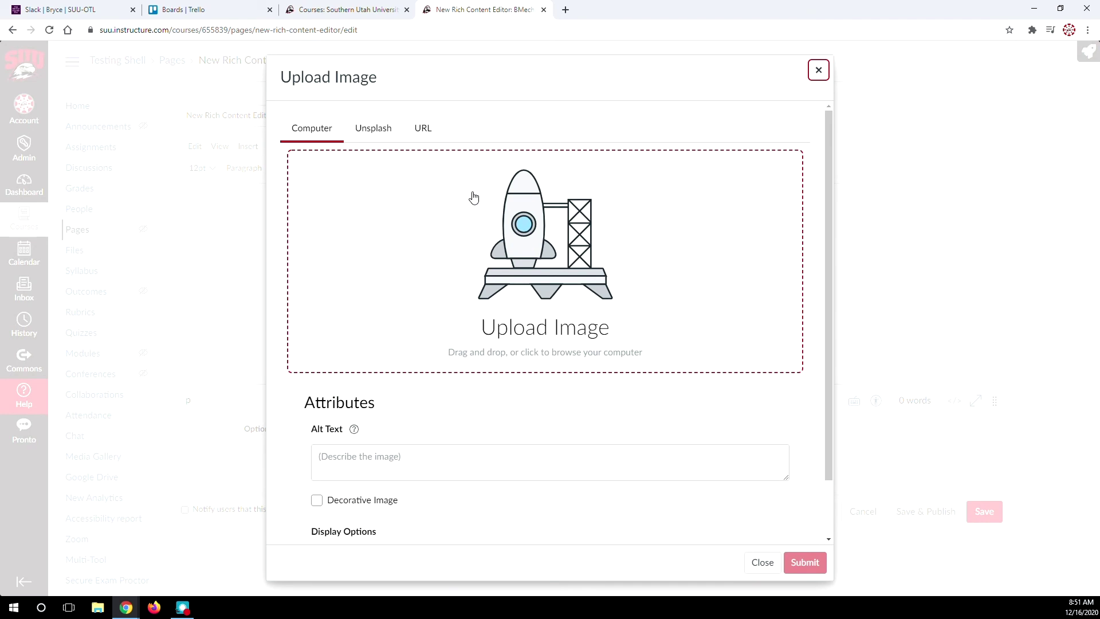
pyautogui.click(381, 138)
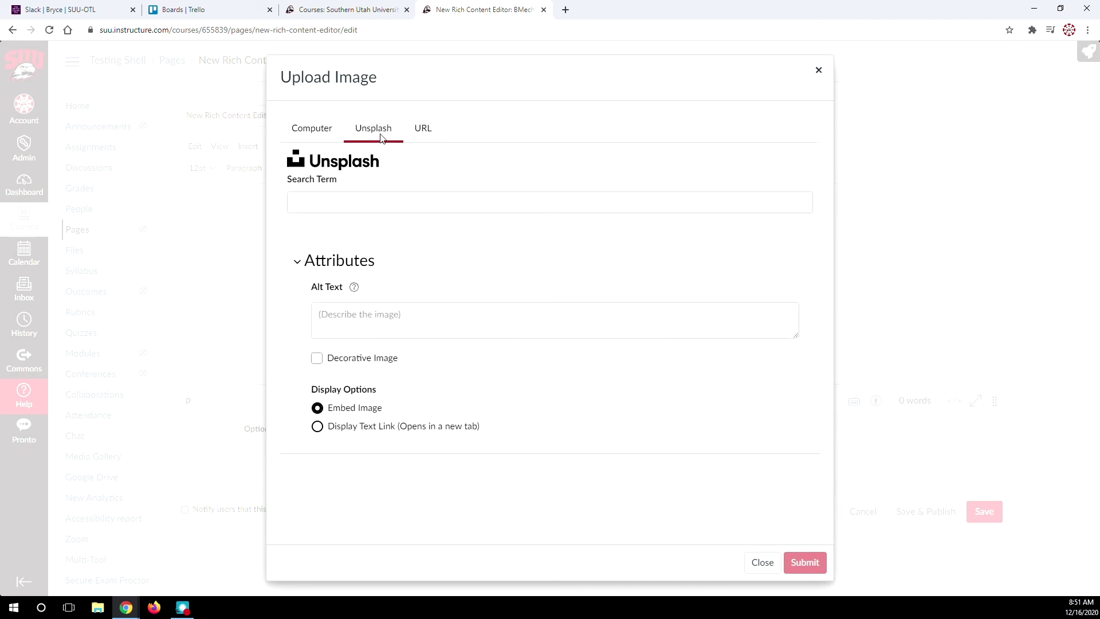
pyautogui.click(425, 135)
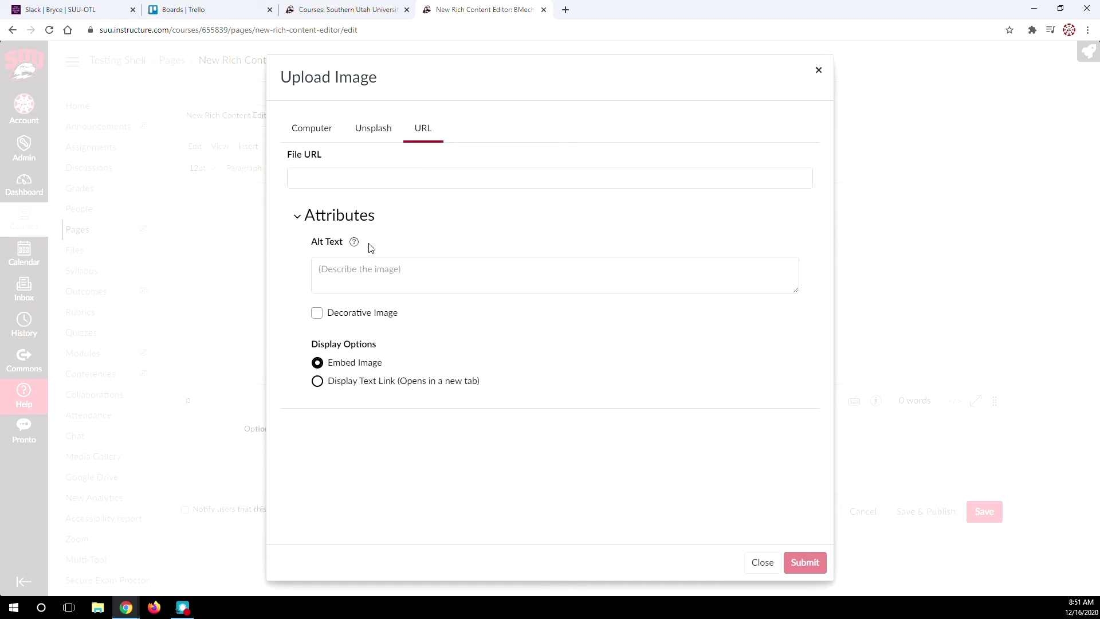
pyautogui.click(820, 73)
pyautogui.click(494, 169)
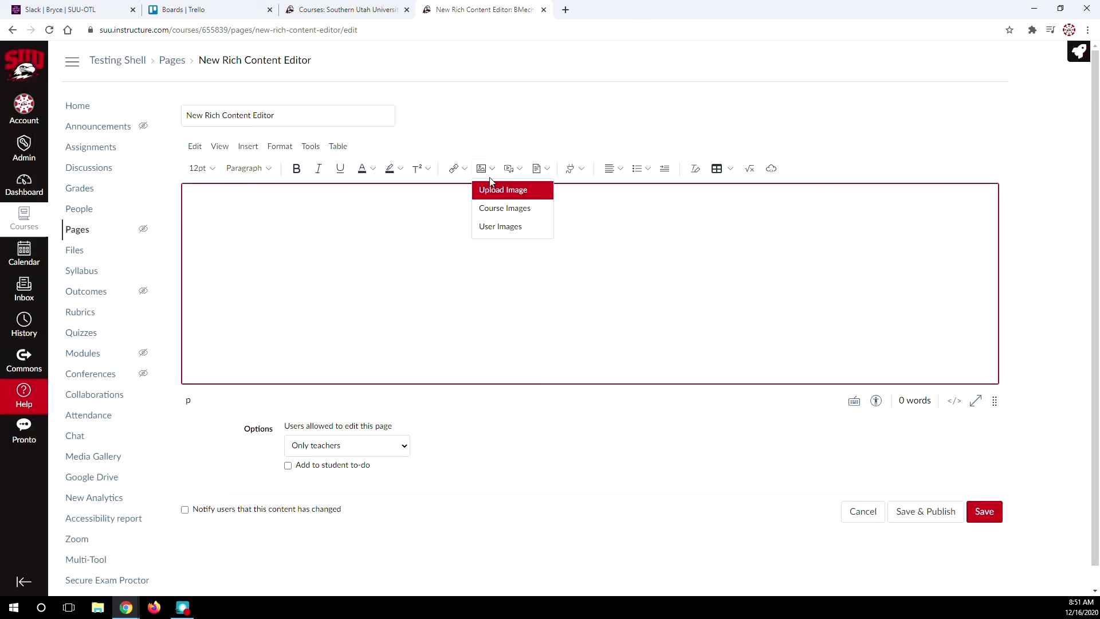
# Browse Course Images, switch the panel to User Images, then close it
pyautogui.click(487, 207)
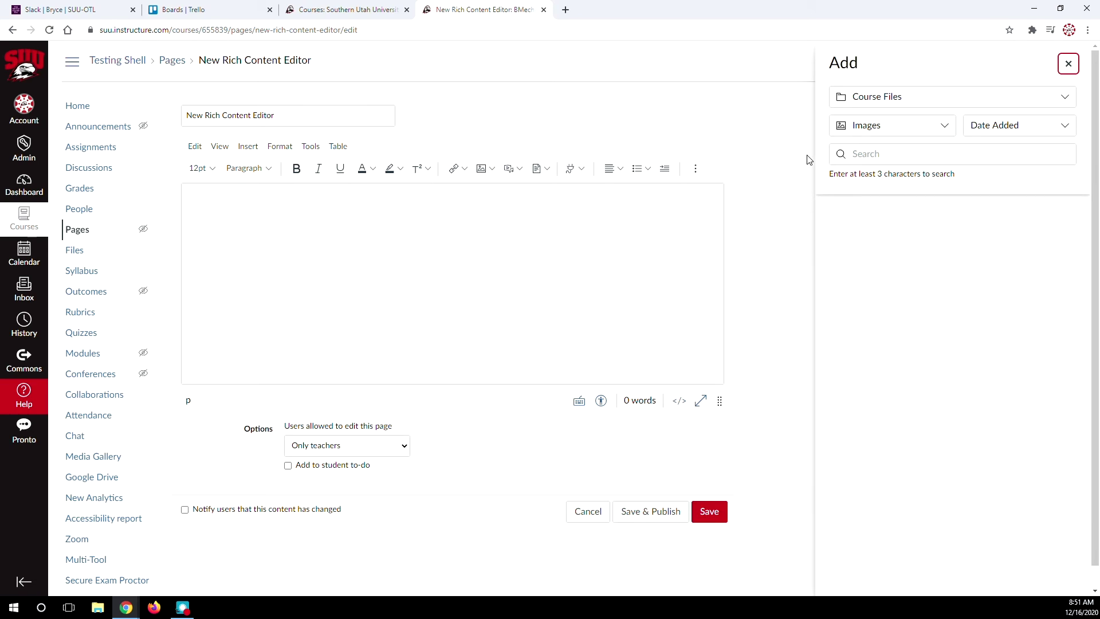
pyautogui.click(1003, 96)
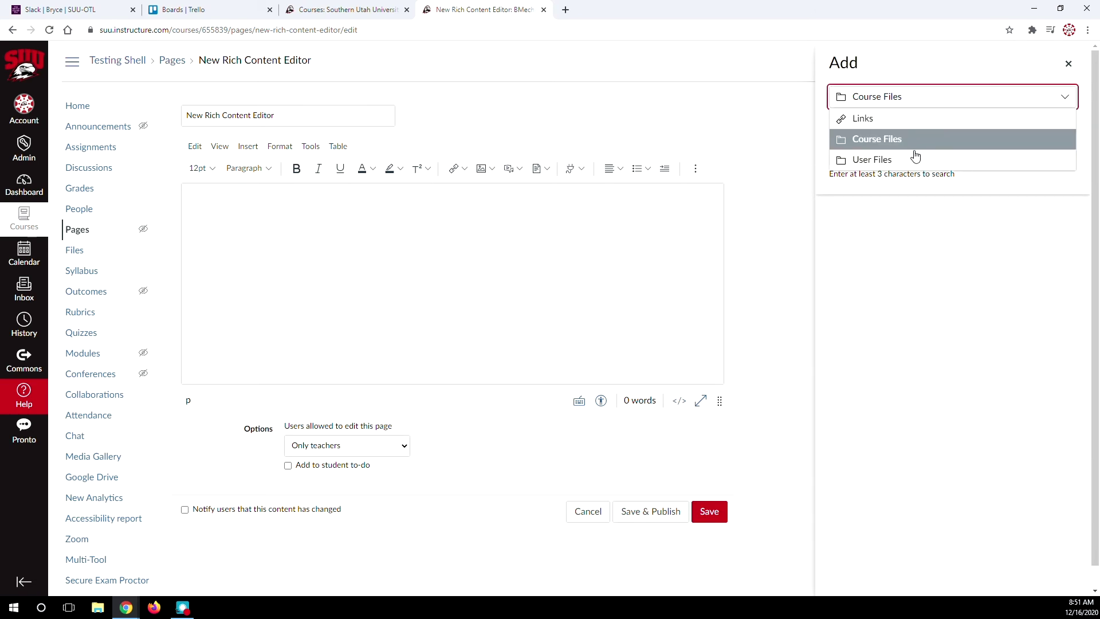
pyautogui.click(912, 162)
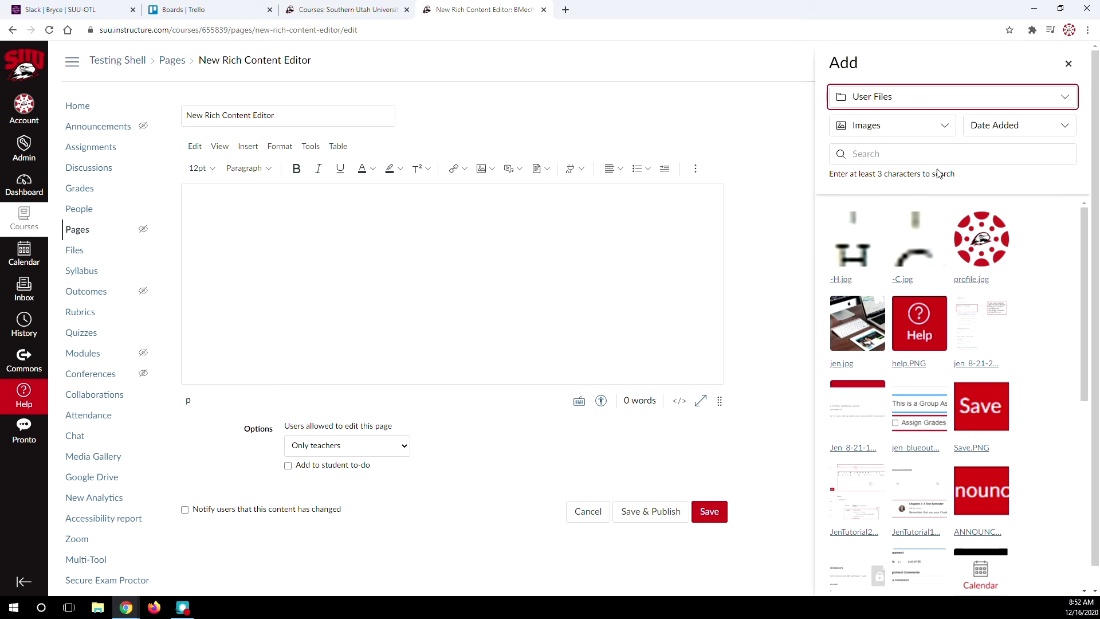
pyautogui.click(1069, 63)
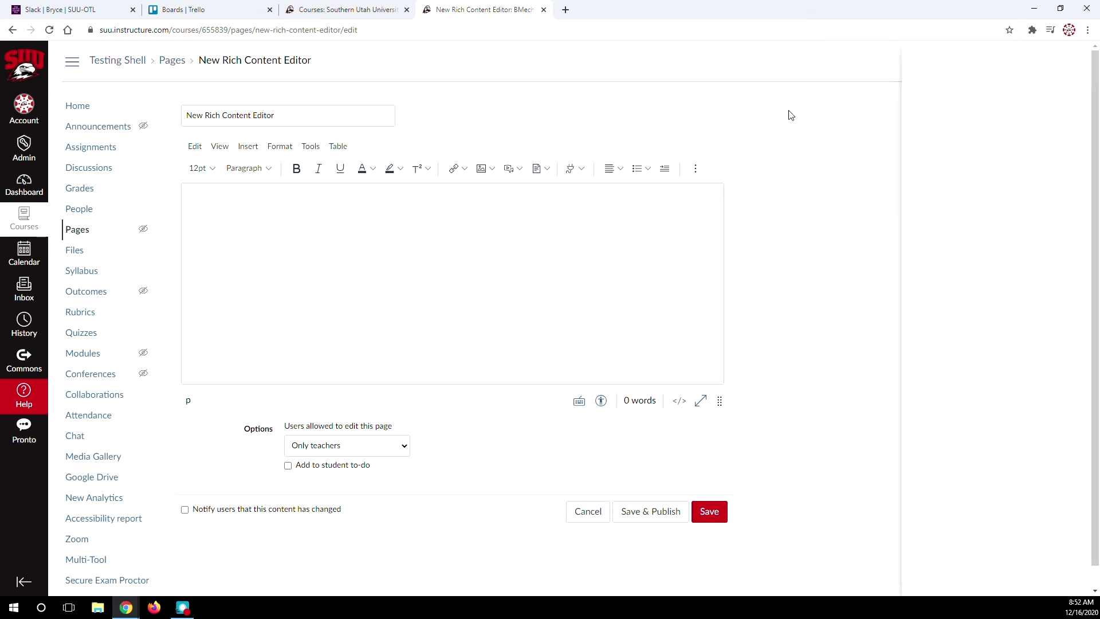
# Open User Images, switch the panel to Course Files, close it, and show the Media choices
pyautogui.click(491, 168)
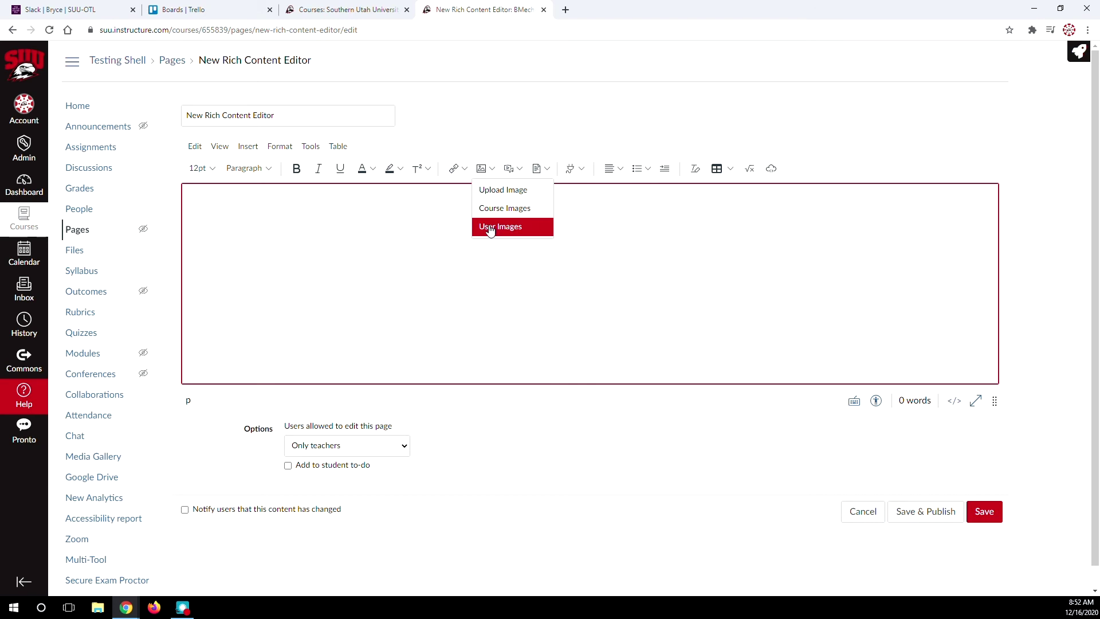
pyautogui.click(492, 227)
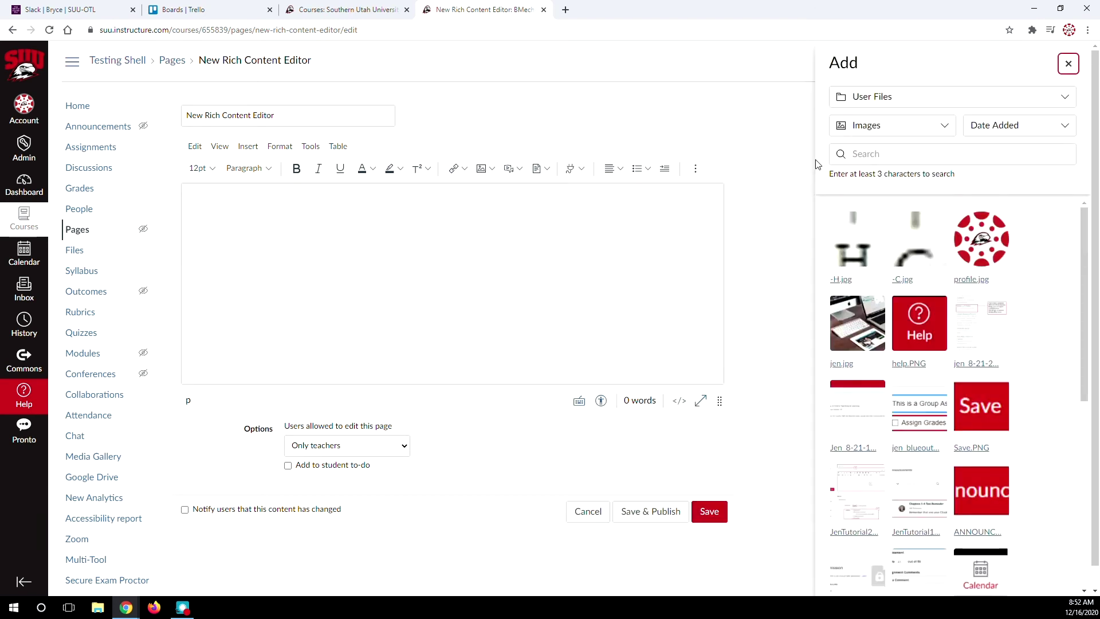
pyautogui.click(903, 99)
pyautogui.click(893, 140)
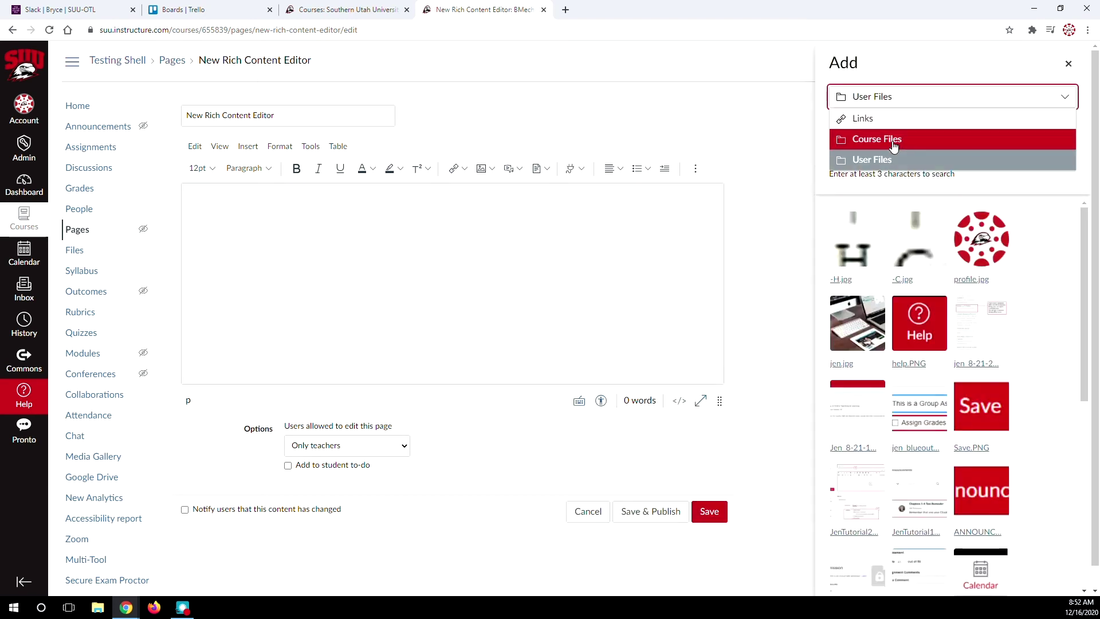
pyautogui.click(1068, 64)
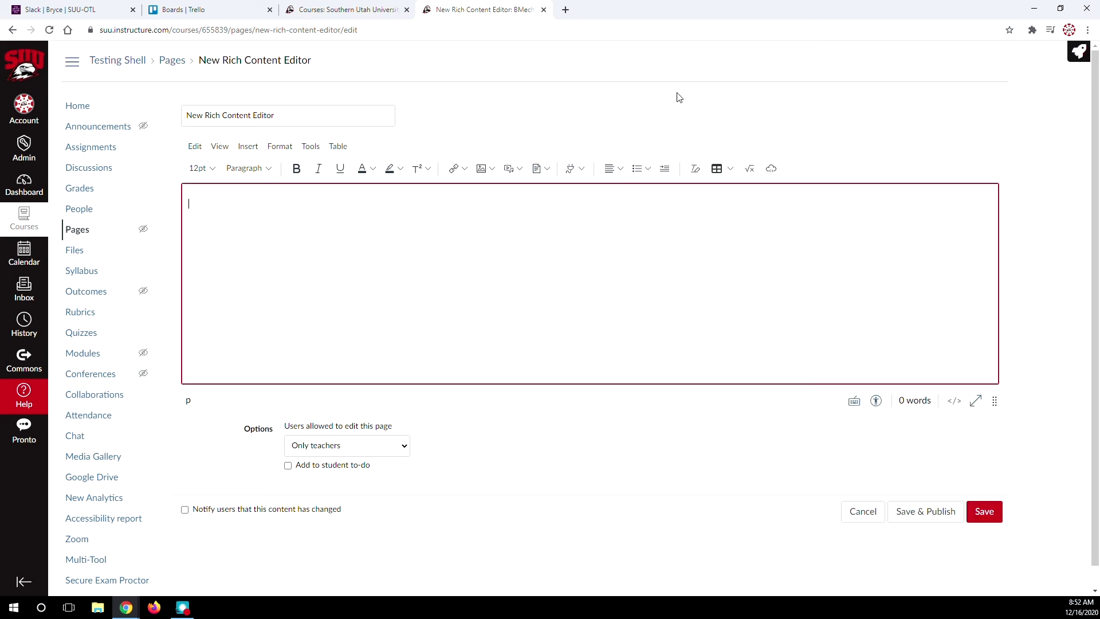
pyautogui.click(520, 169)
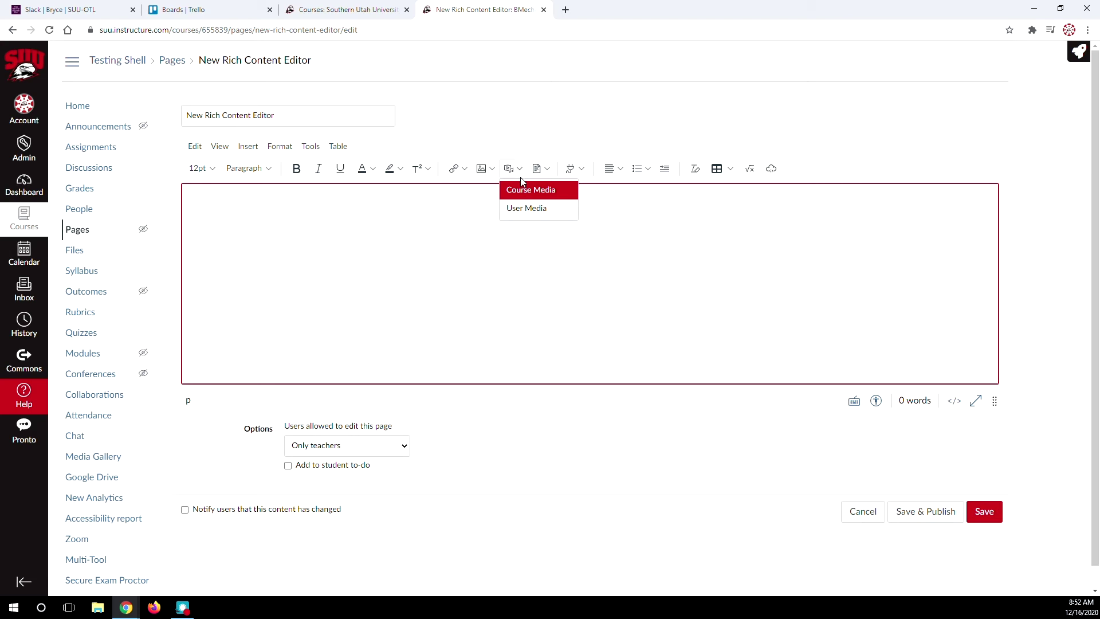
# Browse Course Media, then Course Documents (personal_portfolio_plan.docx), closing the panel after each
pyautogui.click(522, 189)
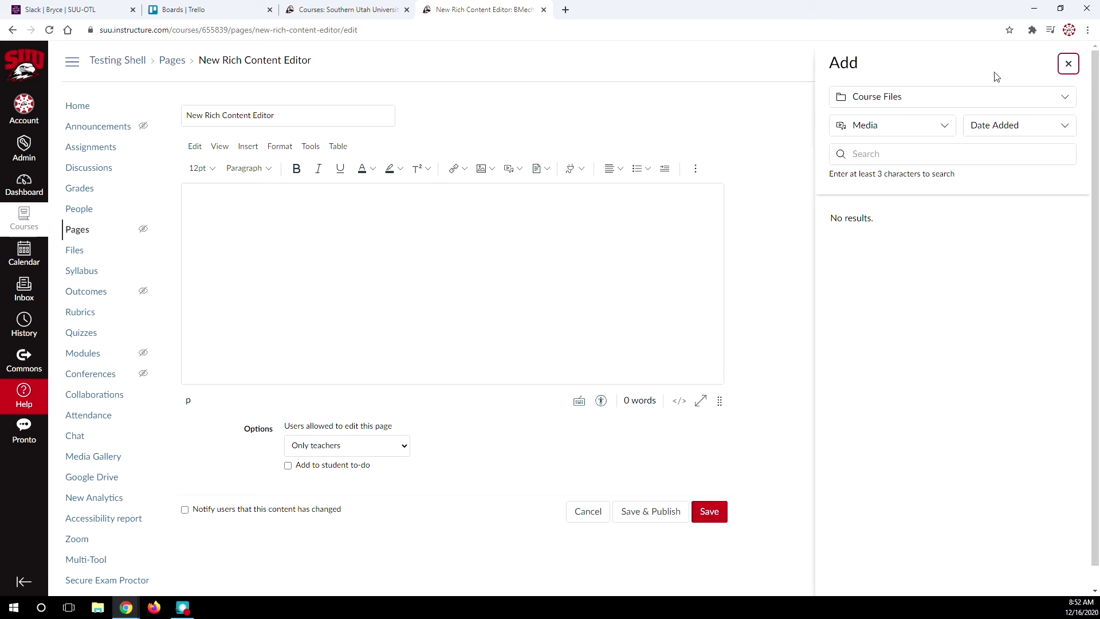
pyautogui.click(1069, 63)
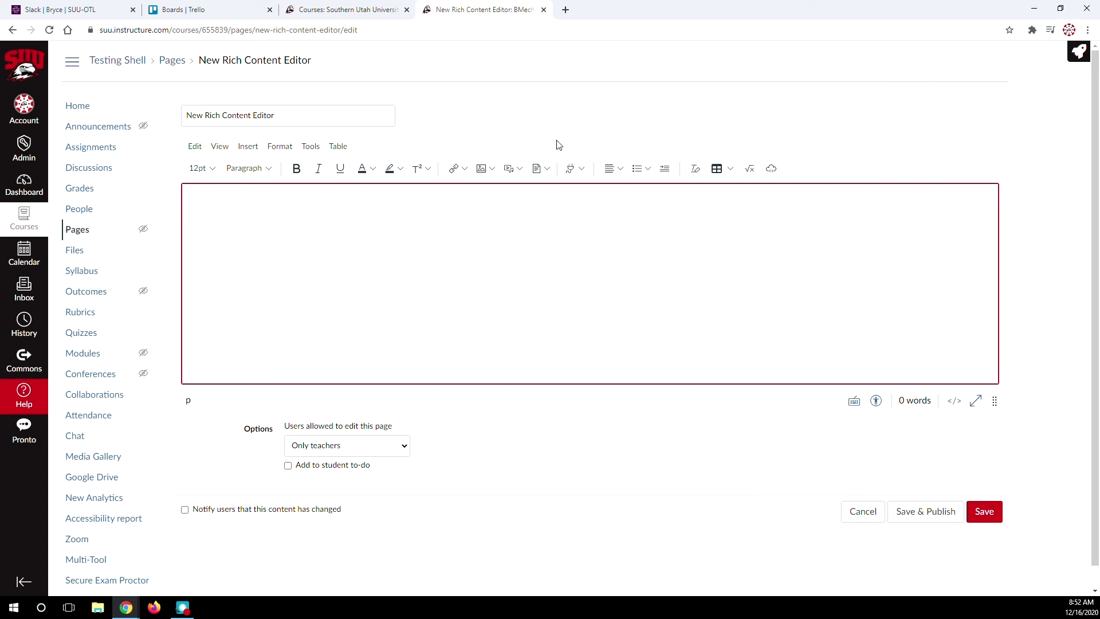
pyautogui.click(546, 171)
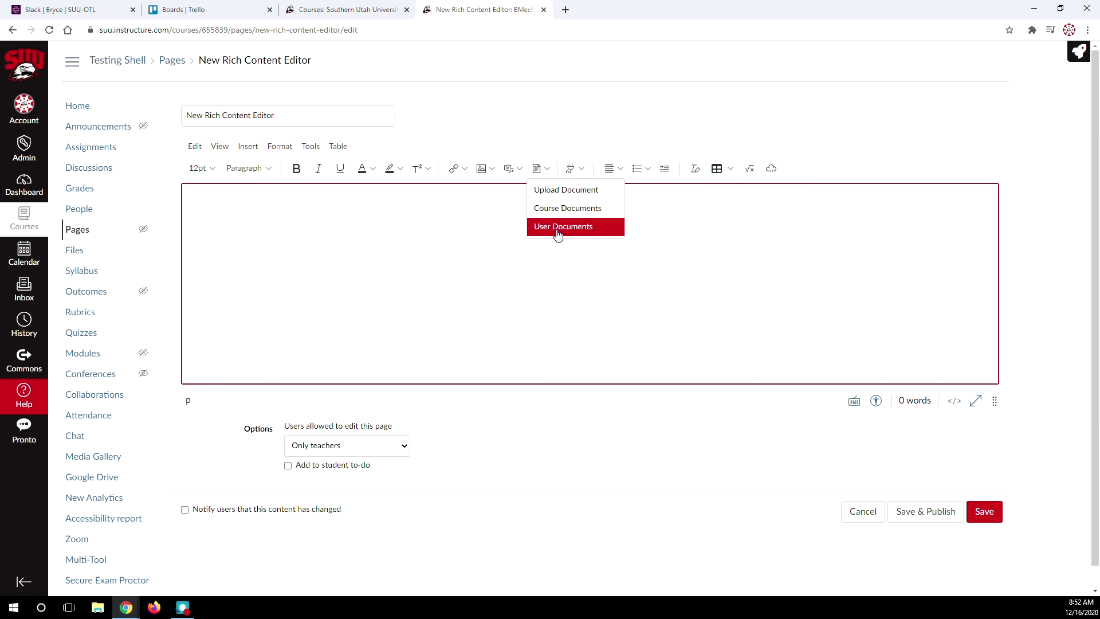
pyautogui.click(557, 210)
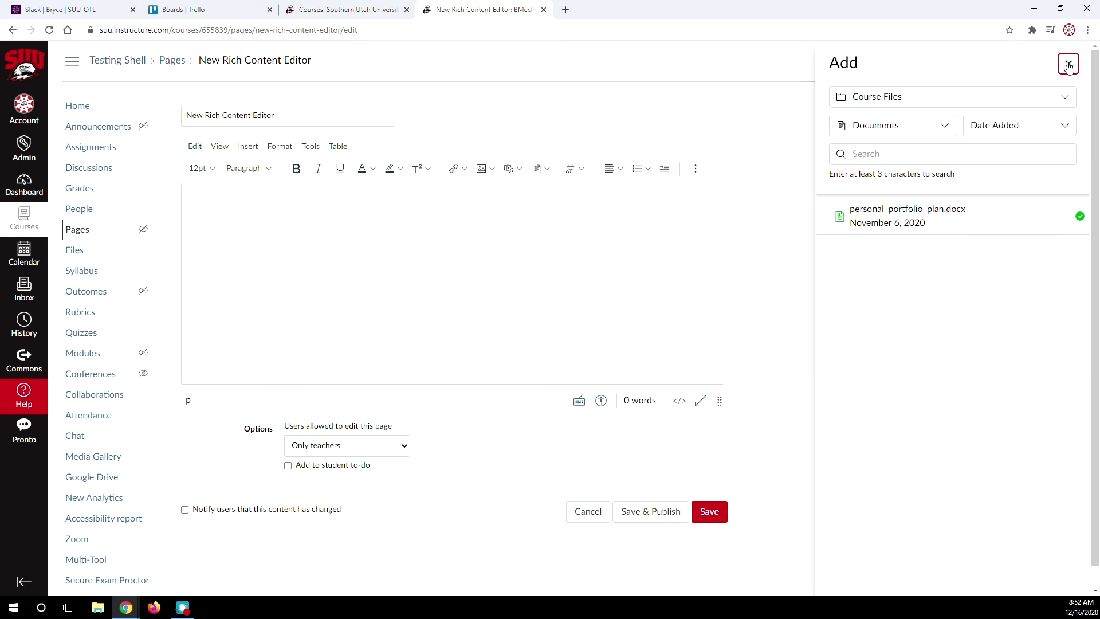
pyautogui.click(1068, 65)
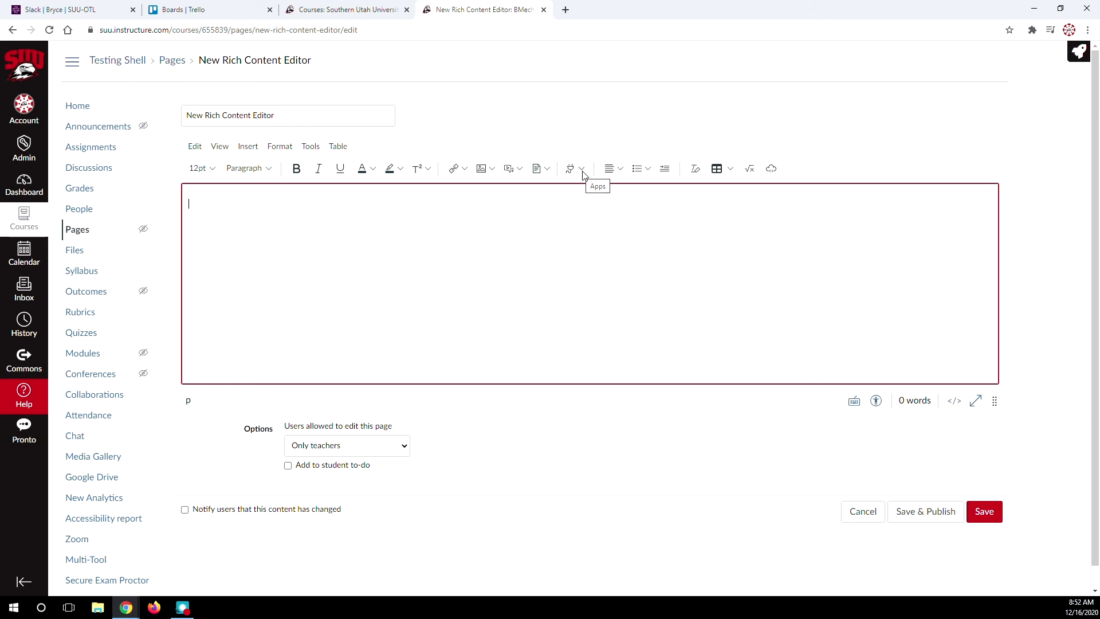
pyautogui.click(582, 170)
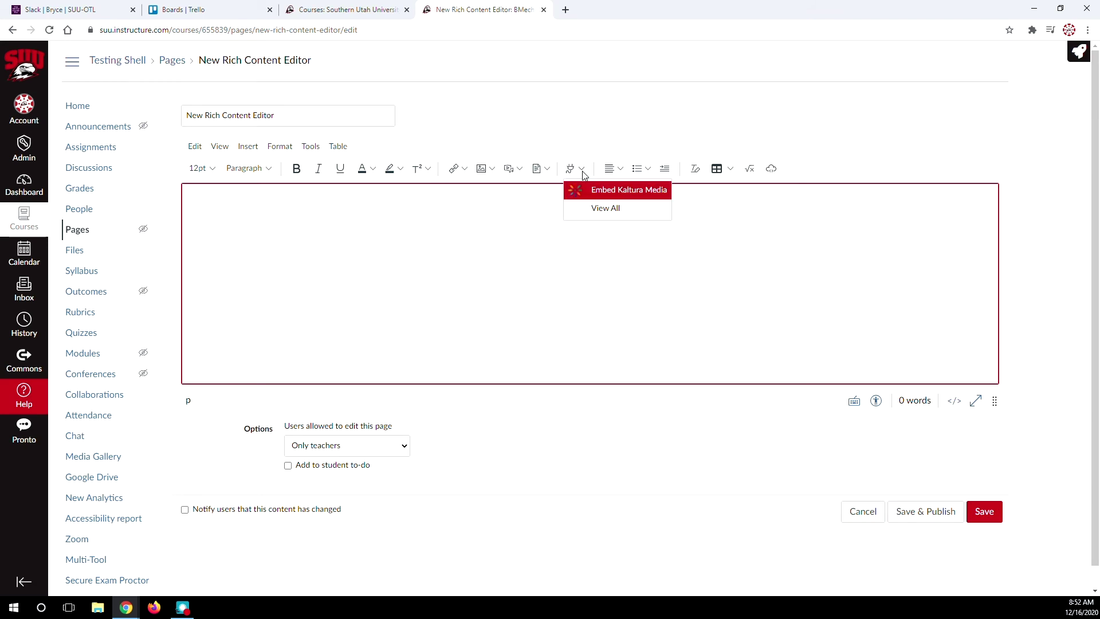
pyautogui.click(602, 215)
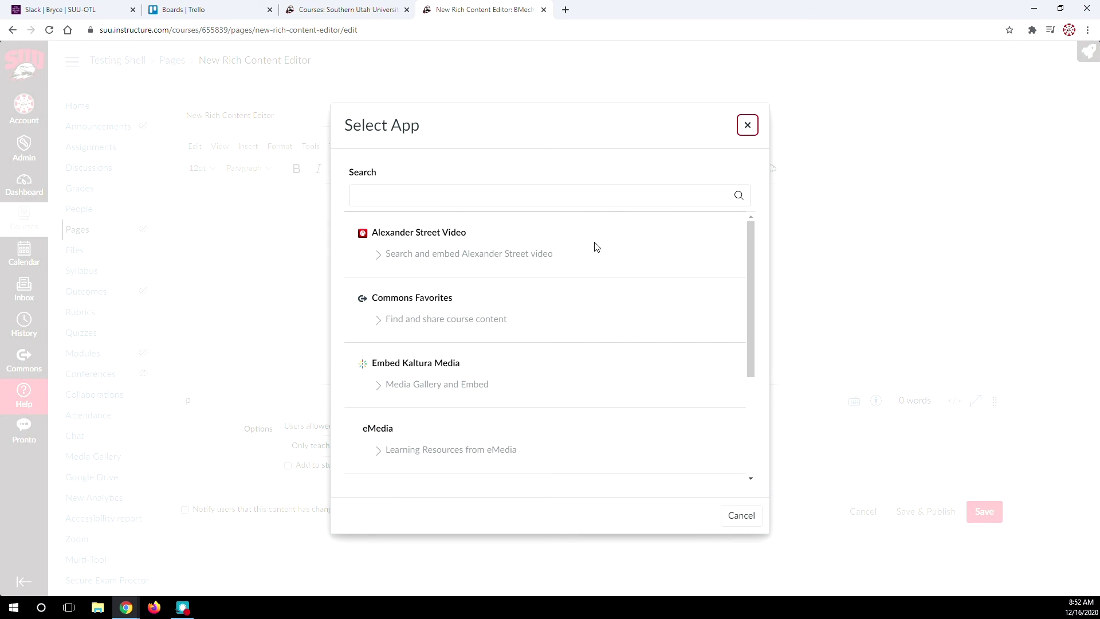
pyautogui.scroll(-1, 596, 246)
pyautogui.scroll(-2, 595, 246)
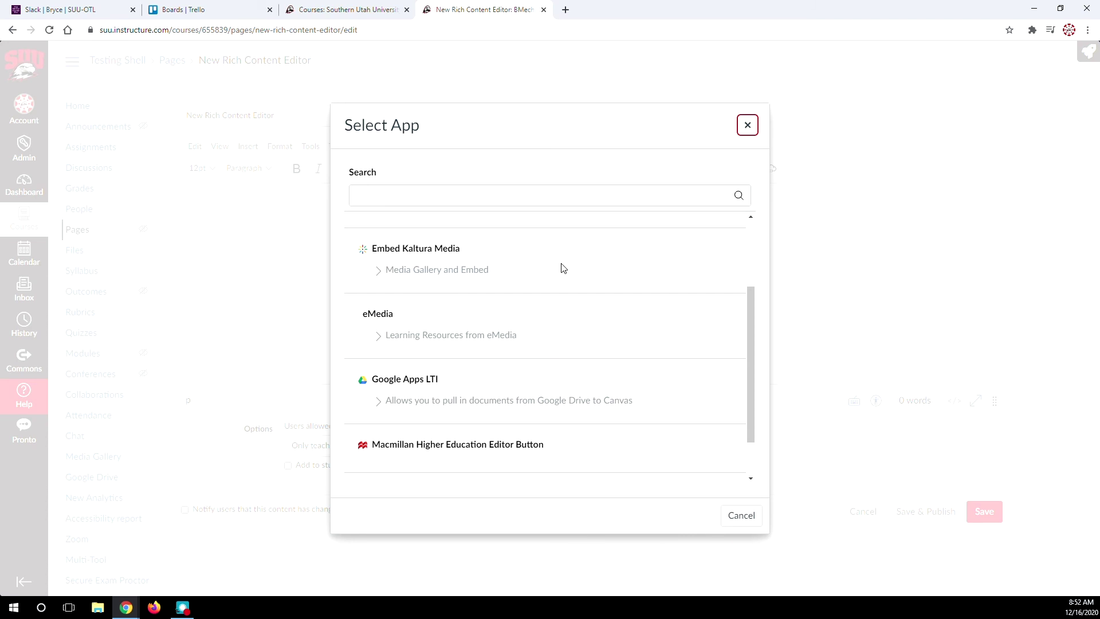
pyautogui.scroll(2, 563, 269)
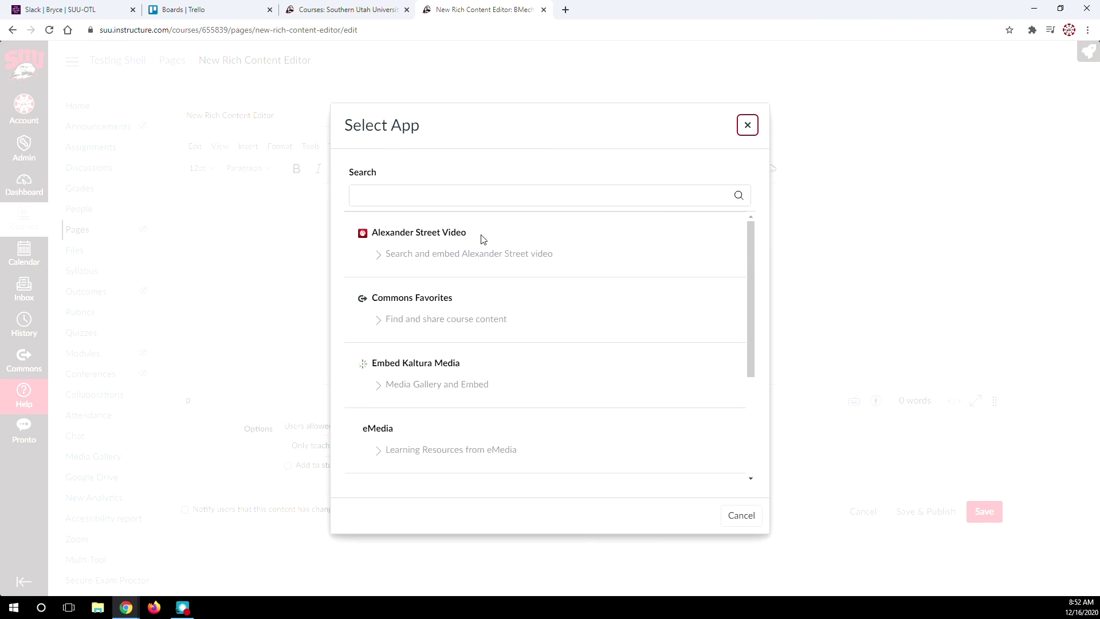
pyautogui.scroll(-3, 481, 239)
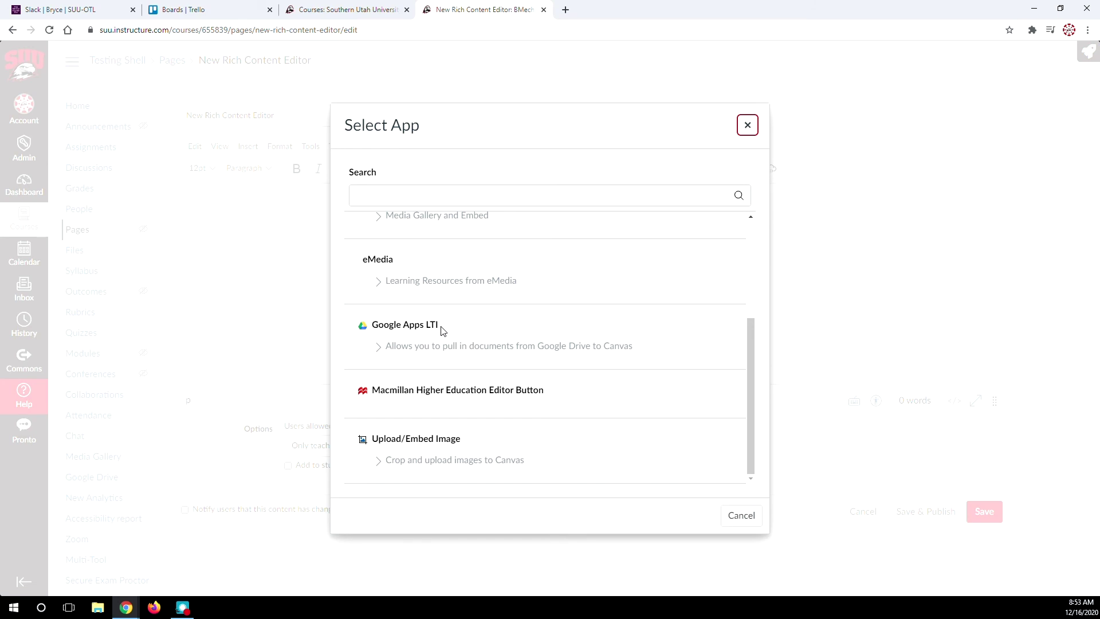
pyautogui.scroll(1, 441, 331)
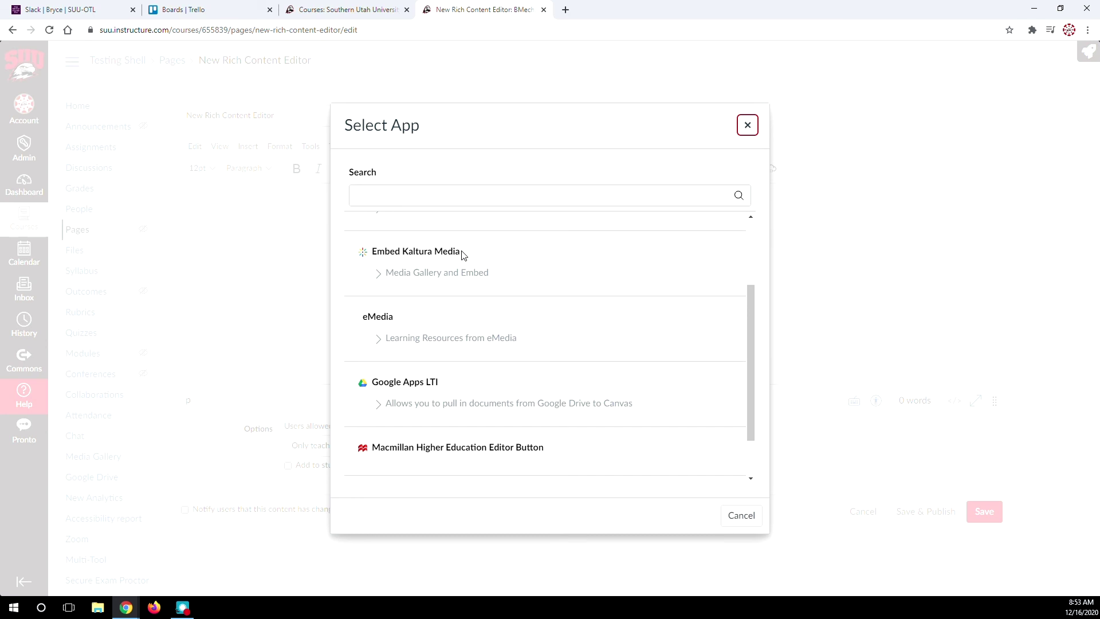
pyautogui.click(418, 252)
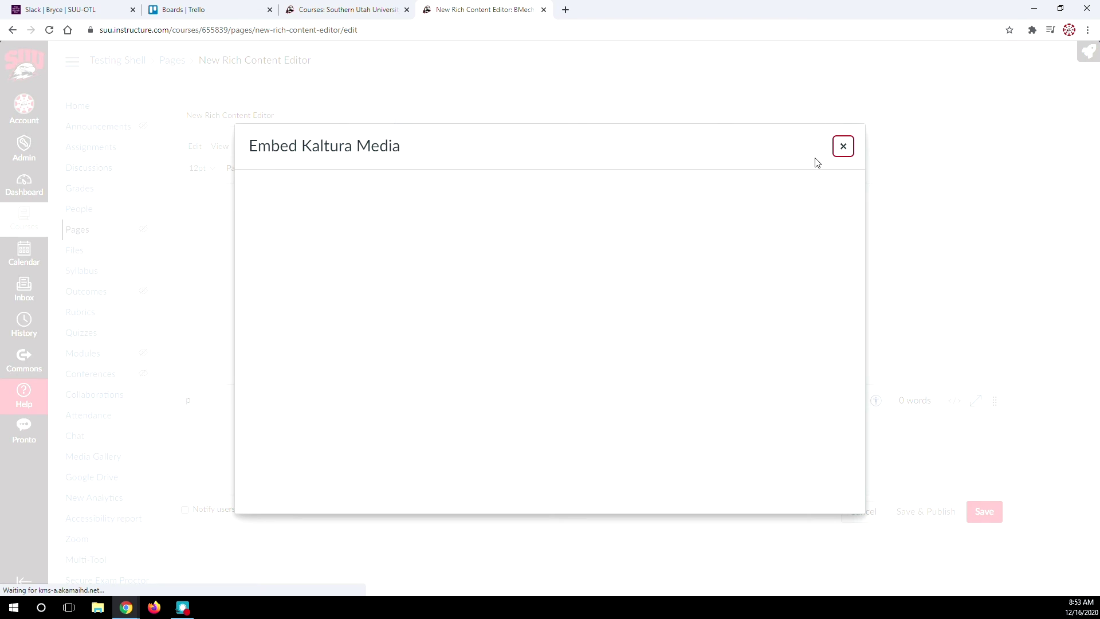
pyautogui.click(843, 146)
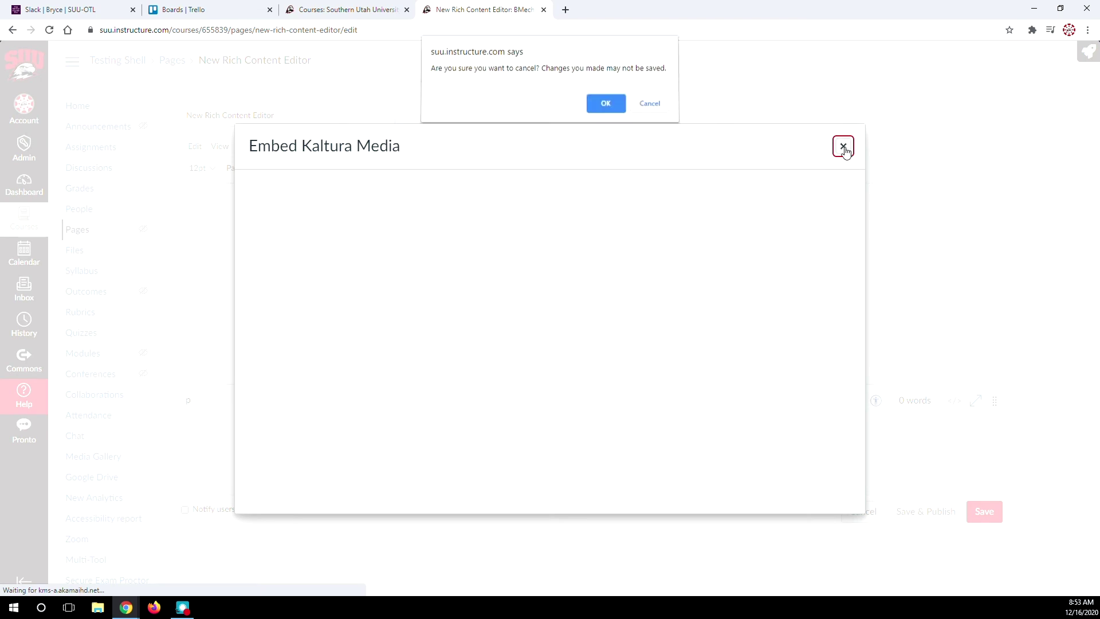
pyautogui.click(607, 102)
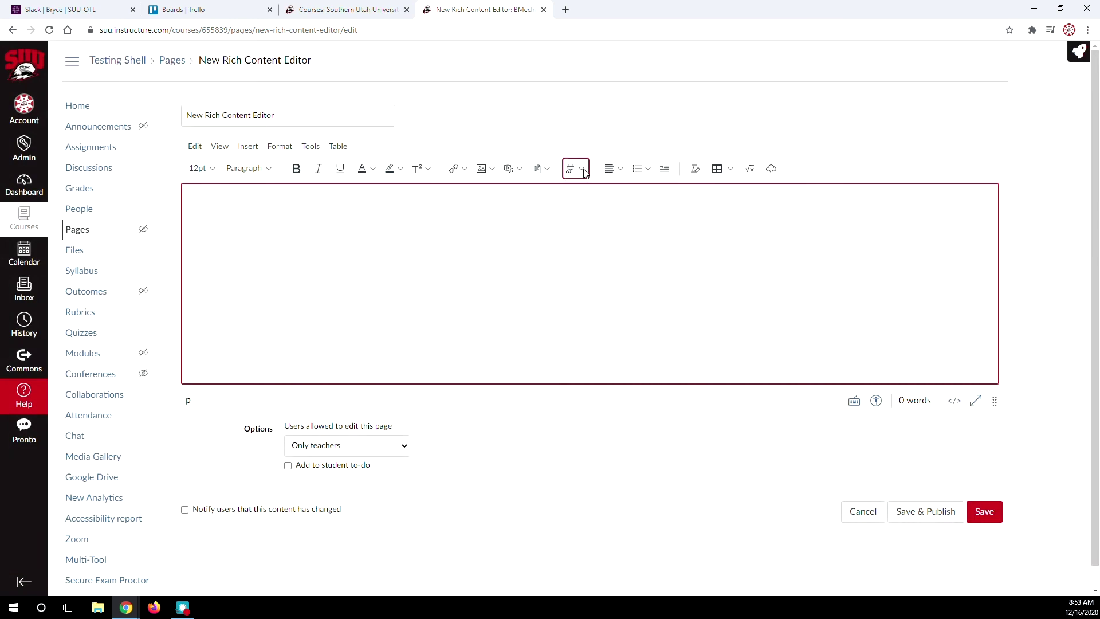
pyautogui.click(579, 169)
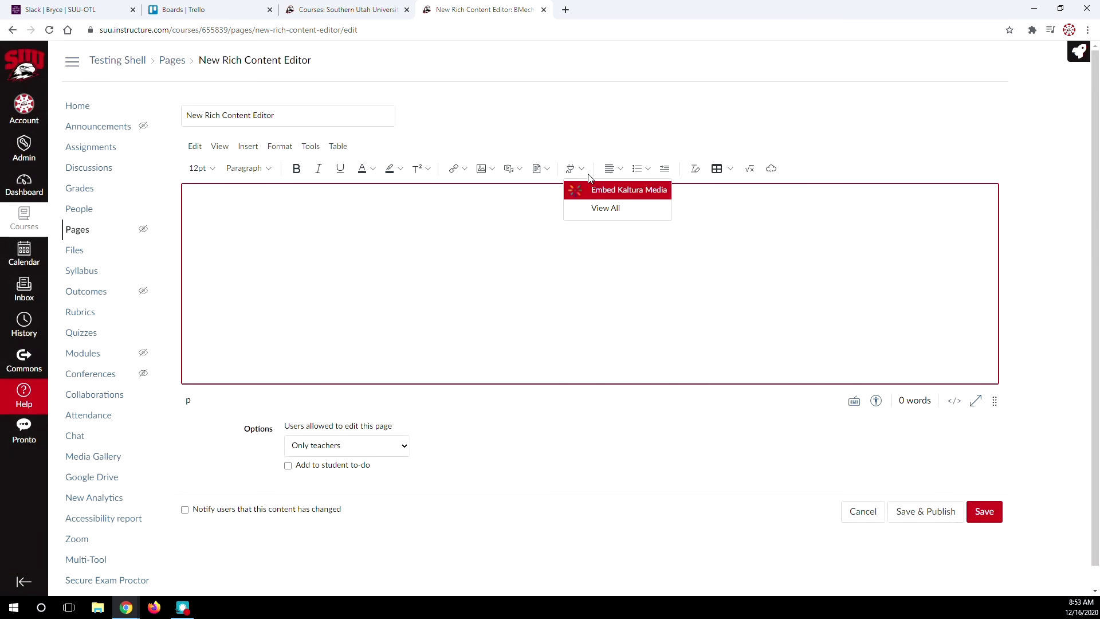
pyautogui.click(586, 175)
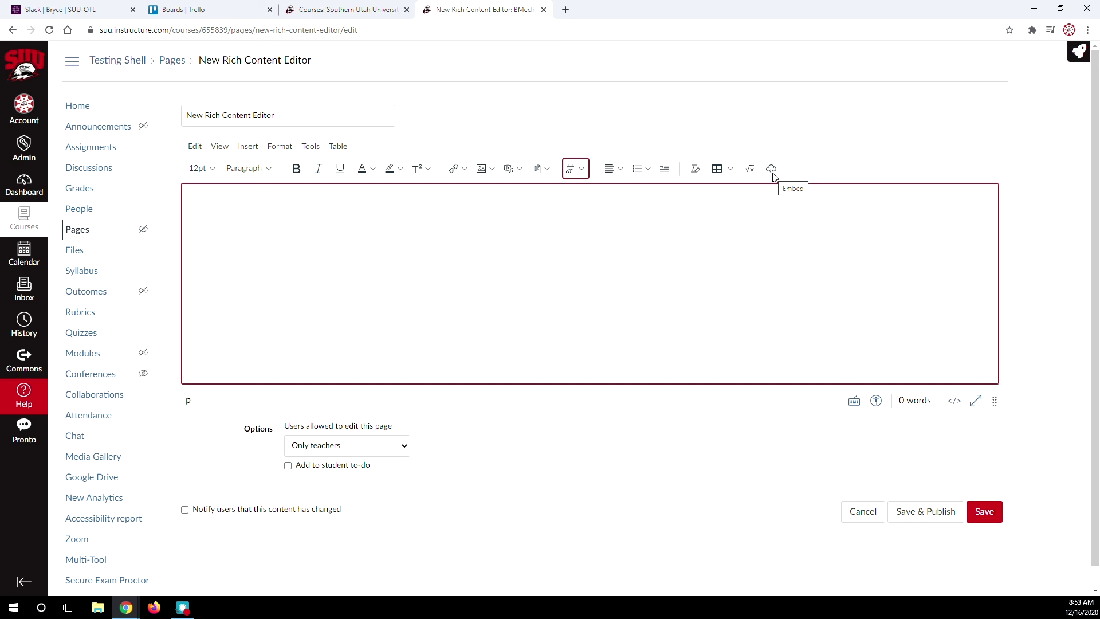
pyautogui.click(195, 146)
pyautogui.moveTo(242, 151)
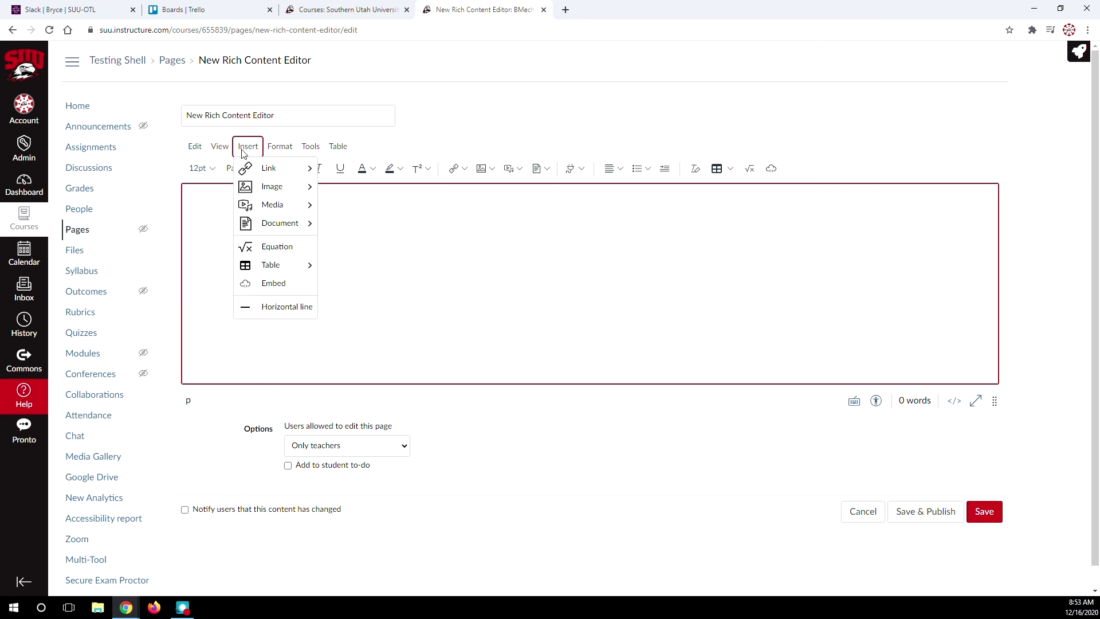
pyautogui.moveTo(339, 151)
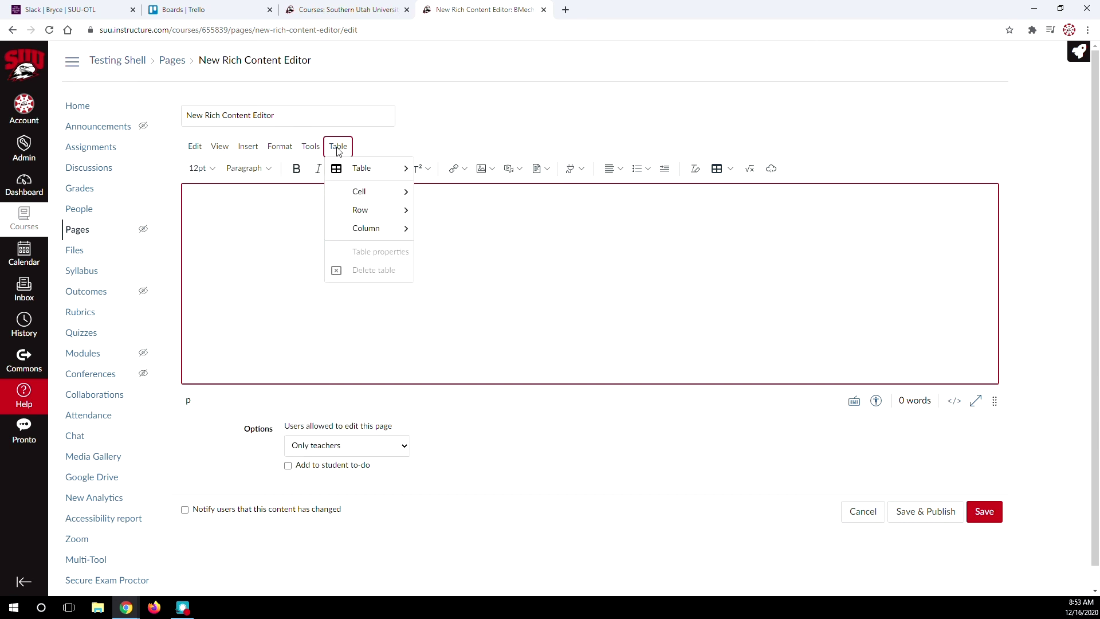
pyautogui.click(369, 149)
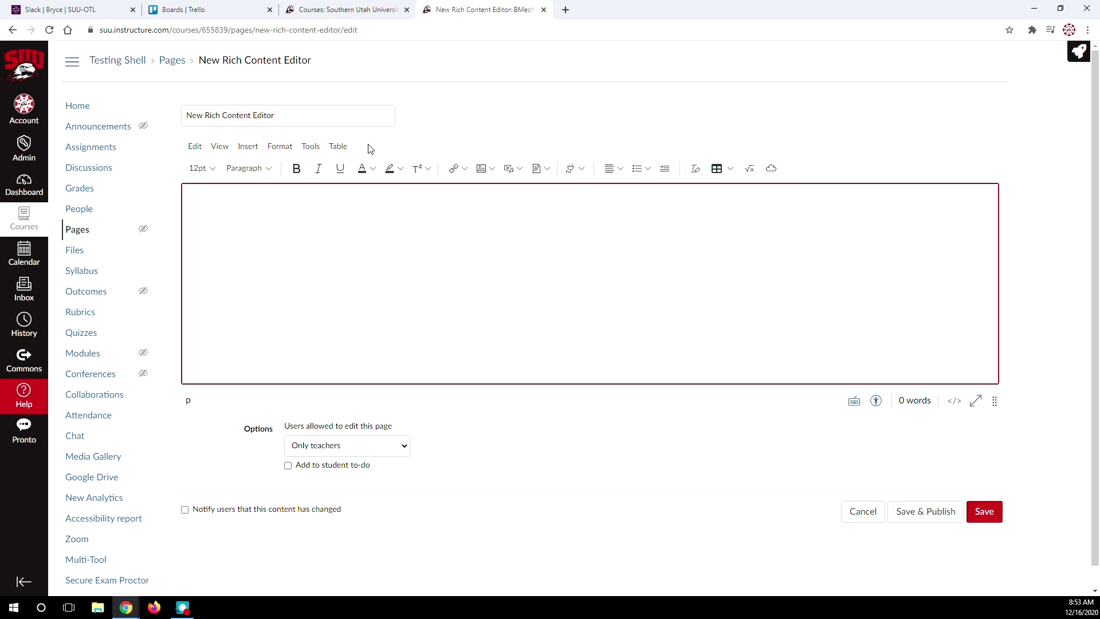